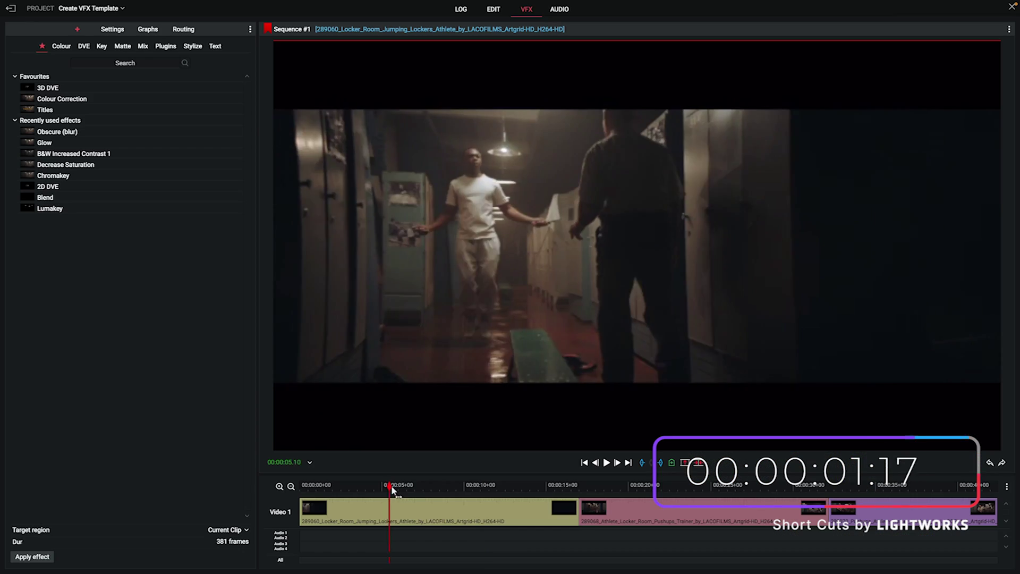
Move the playhead to about twelve seconds into the first clip
left_click_drag(392, 490, 500, 493)
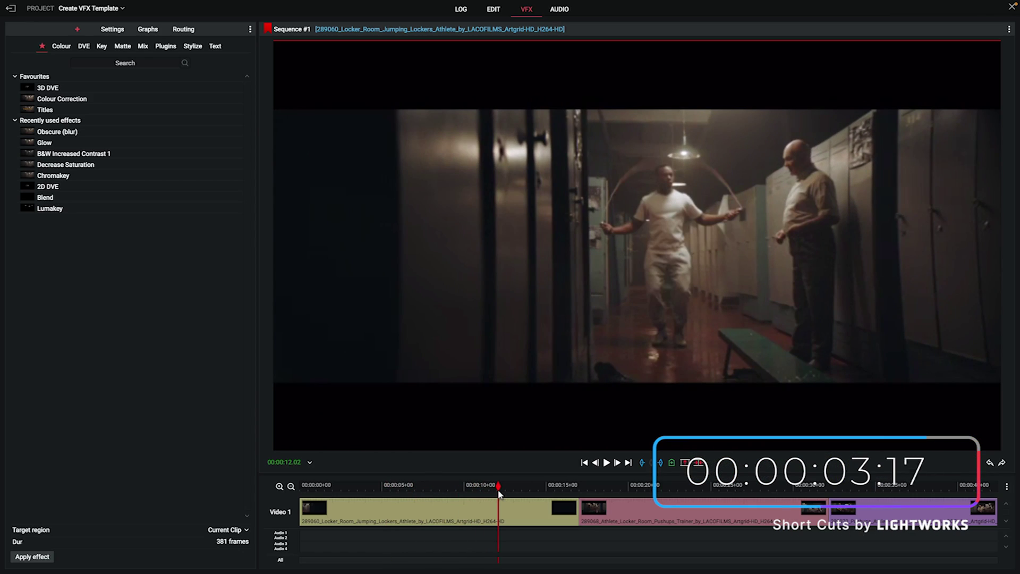
Show the Colour effects category with its Components and Preset Looks
left_click(60, 46)
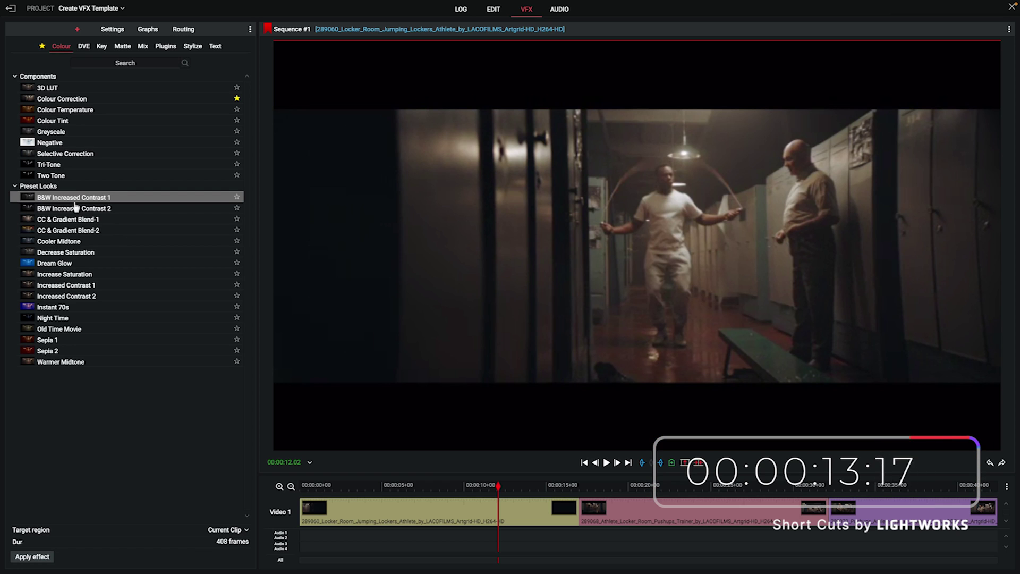
Apply B&W Increased Contrast 1 and Stylize > Glow to the first clip
left_click_drag(71, 211, 392, 510)
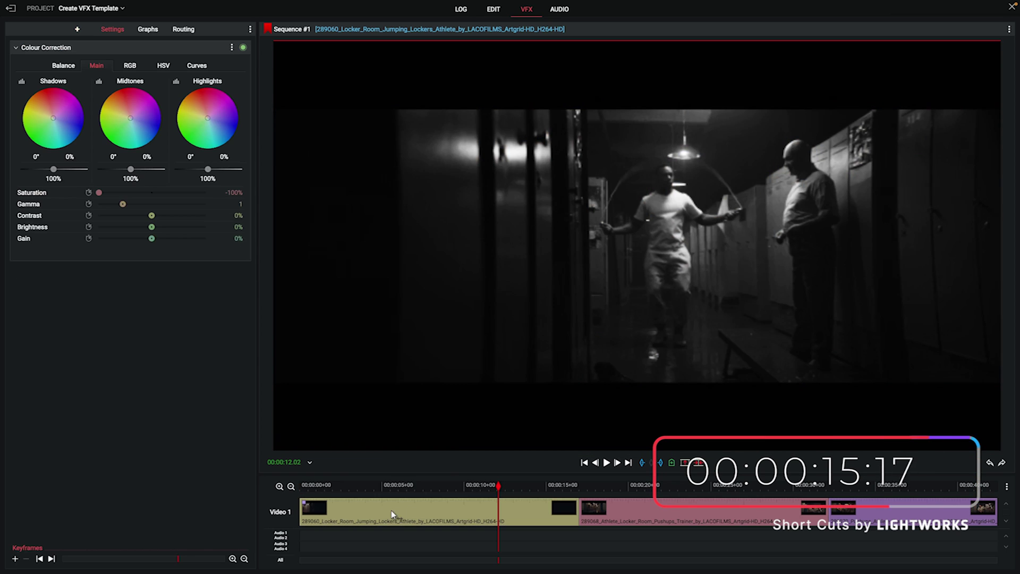
left_click(77, 29)
left_click(121, 46)
left_click(143, 45)
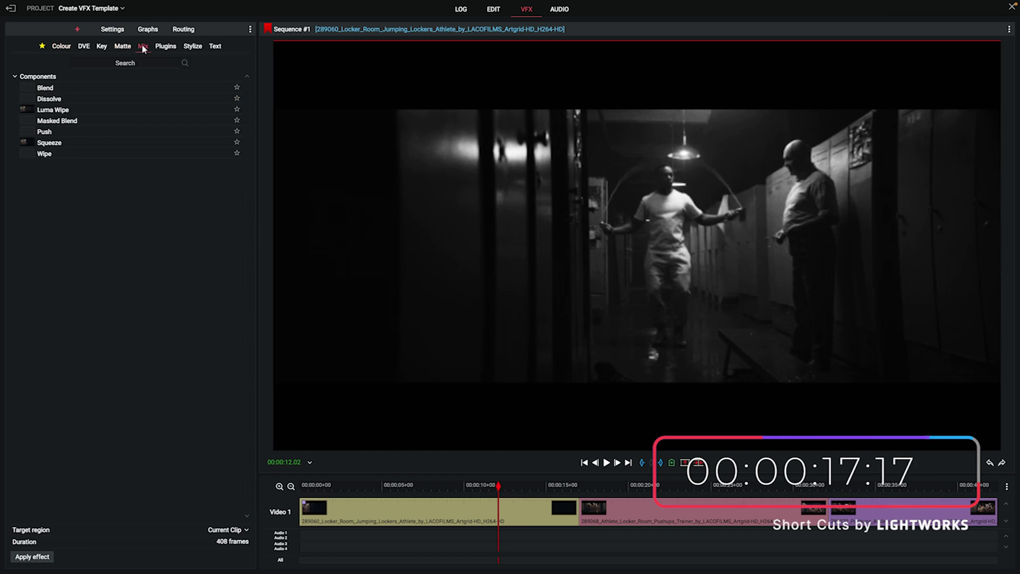
left_click(192, 47)
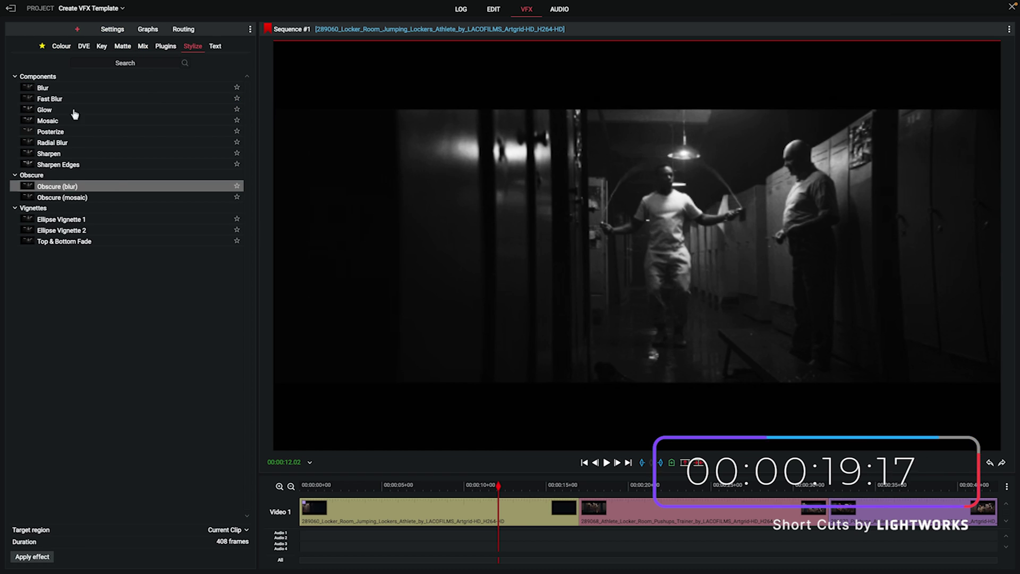
left_click_drag(45, 111, 438, 512)
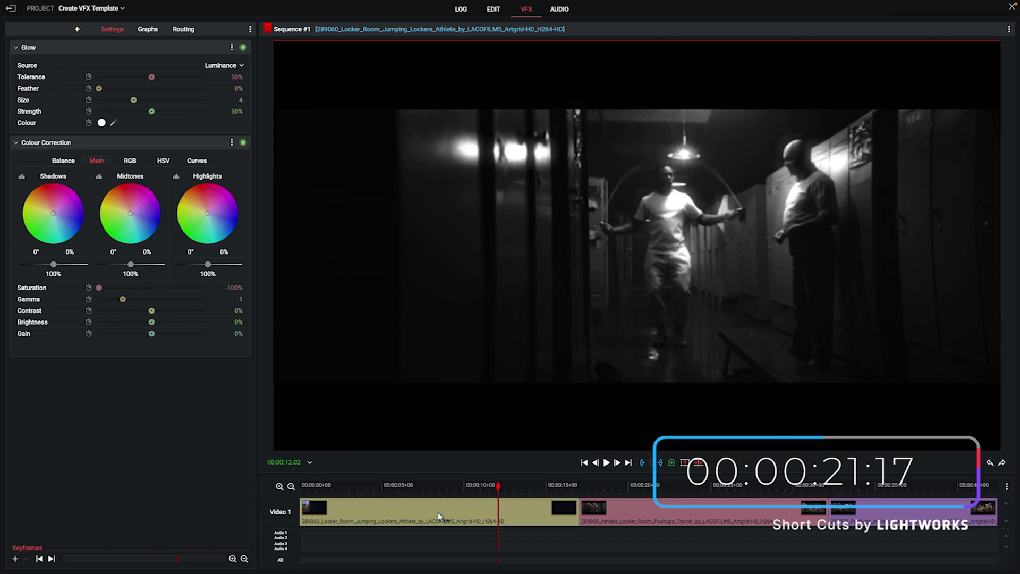
Add Posterize to the first clip, preview it, and lower the Posterize Amount
left_click(77, 29)
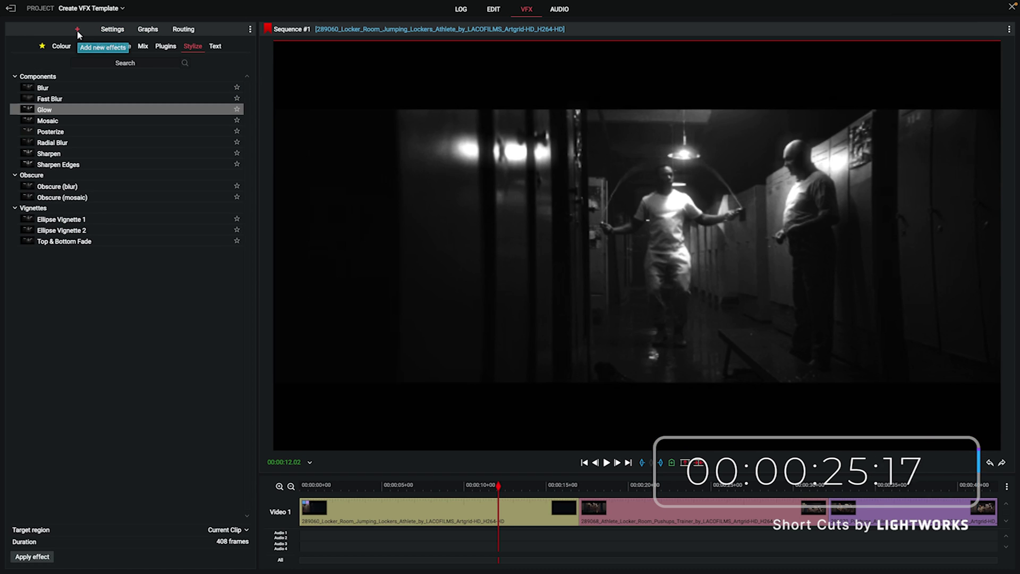
left_click_drag(50, 132, 414, 516)
left_click(326, 493)
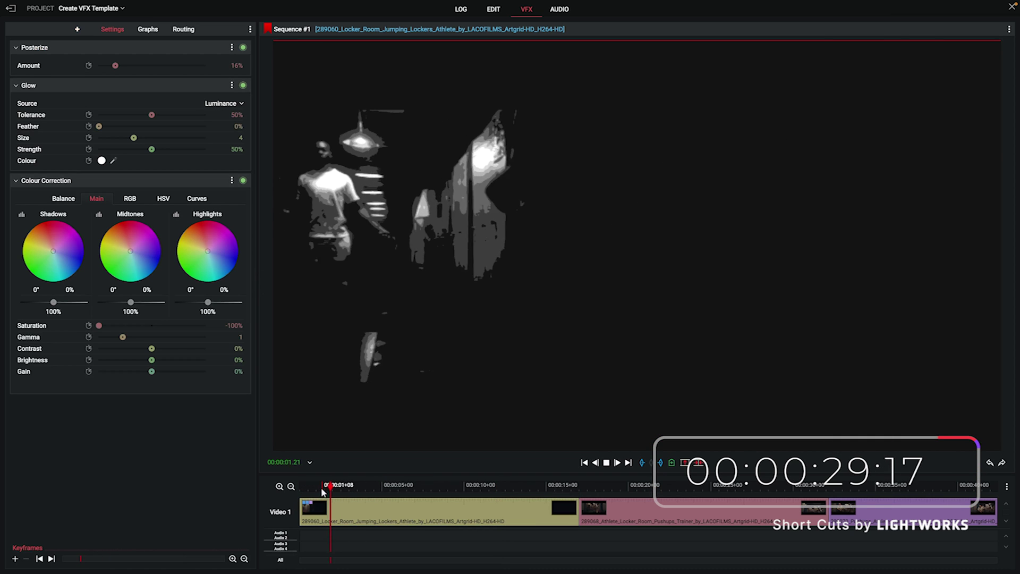
left_click(456, 493)
left_click(511, 492)
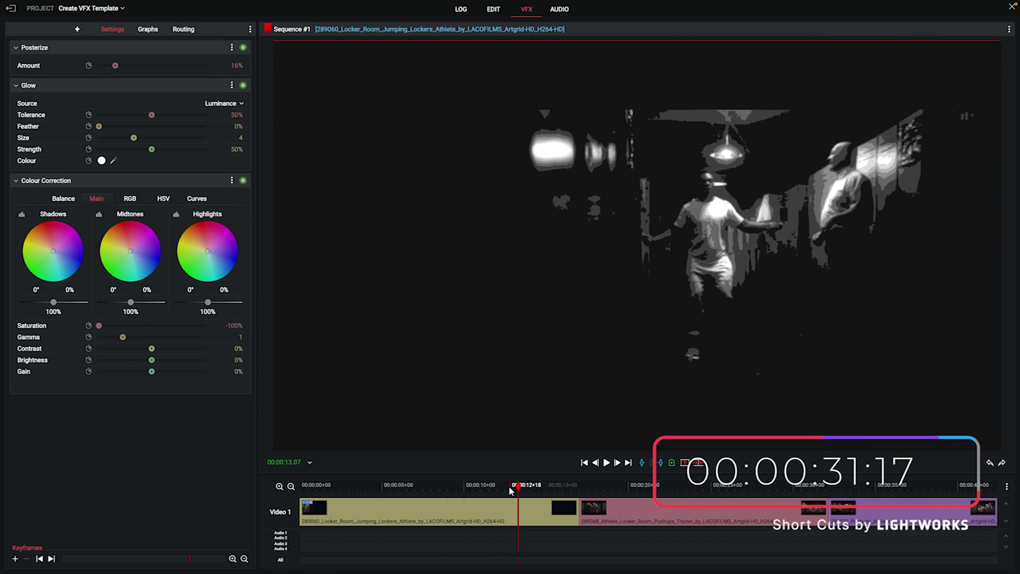
left_click_drag(114, 67, 101, 66)
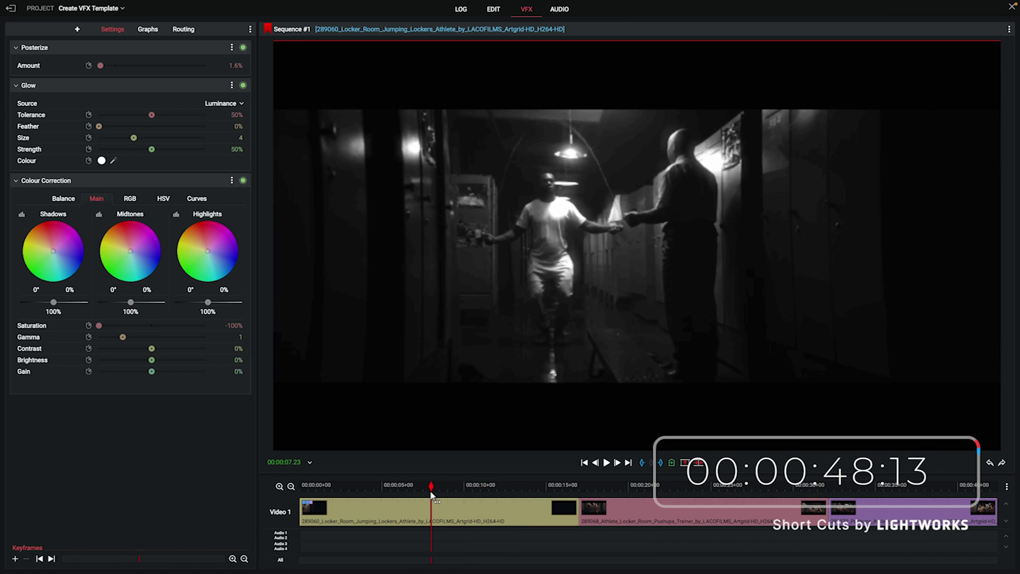
Save the clip's effects as template 'Flashback' in User, described 'For some cool training montage flashback'
left_click(250, 30)
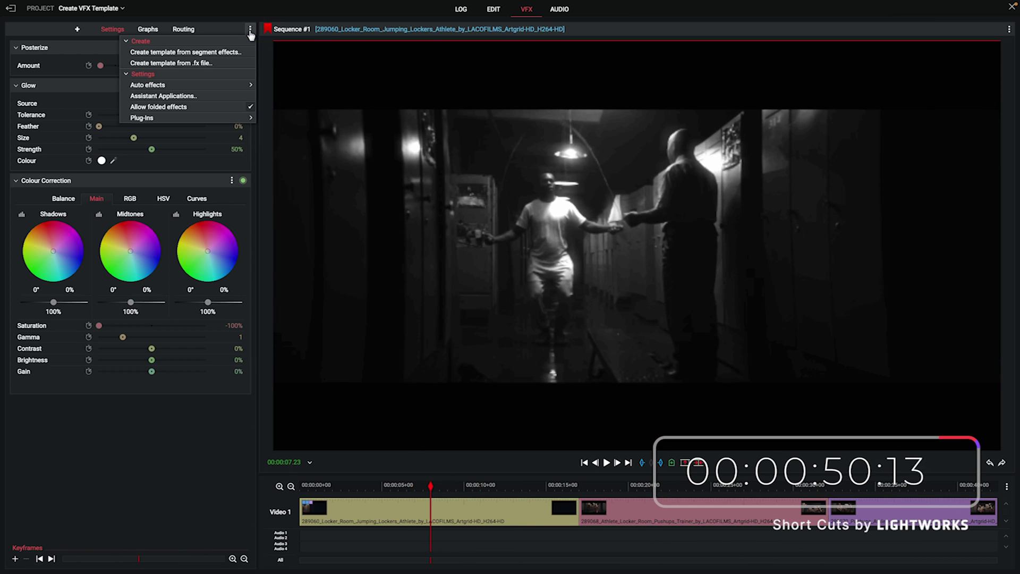
left_click(222, 53)
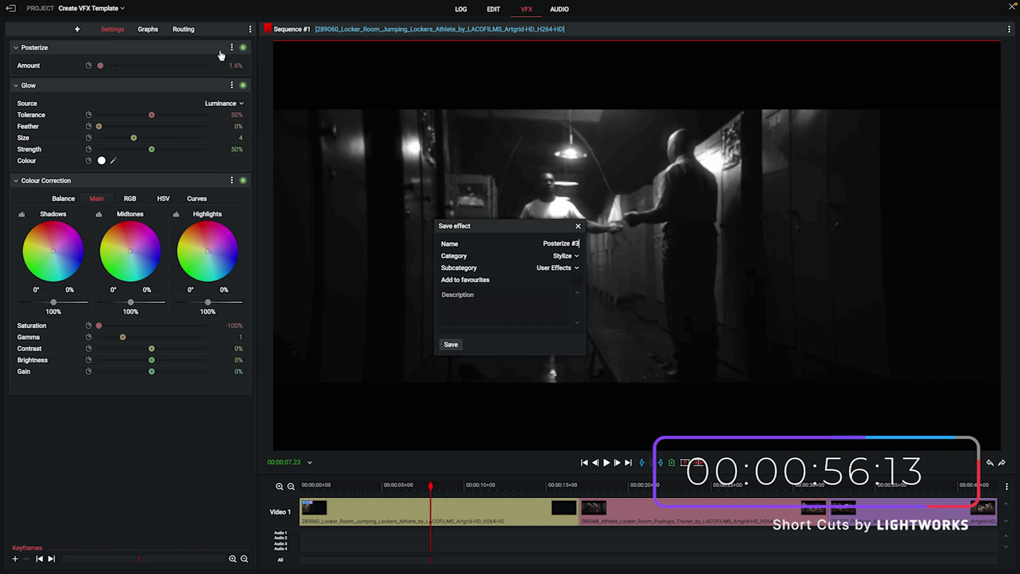
left_click_drag(578, 243, 537, 242)
type("Flashback")
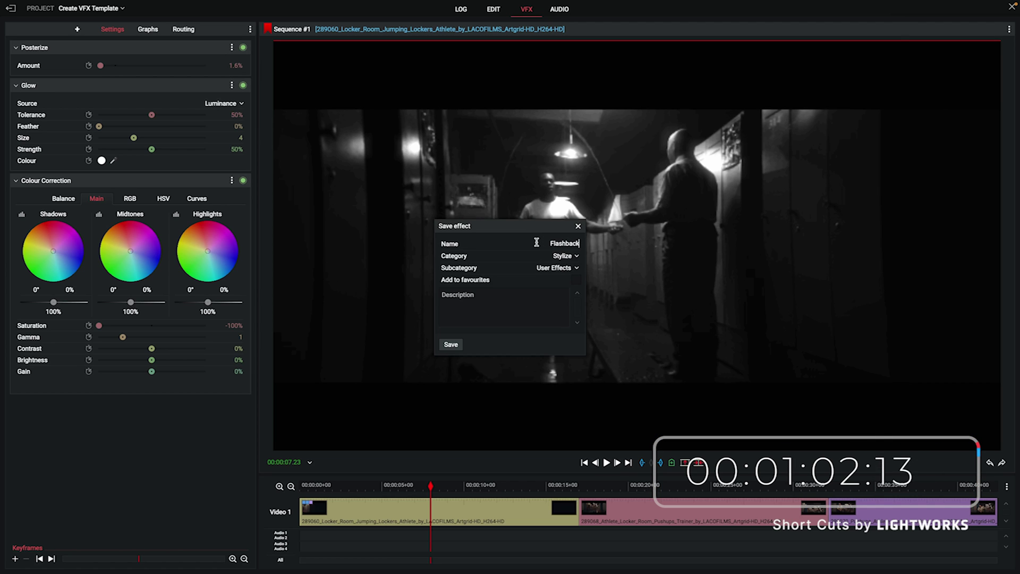
left_click(576, 257)
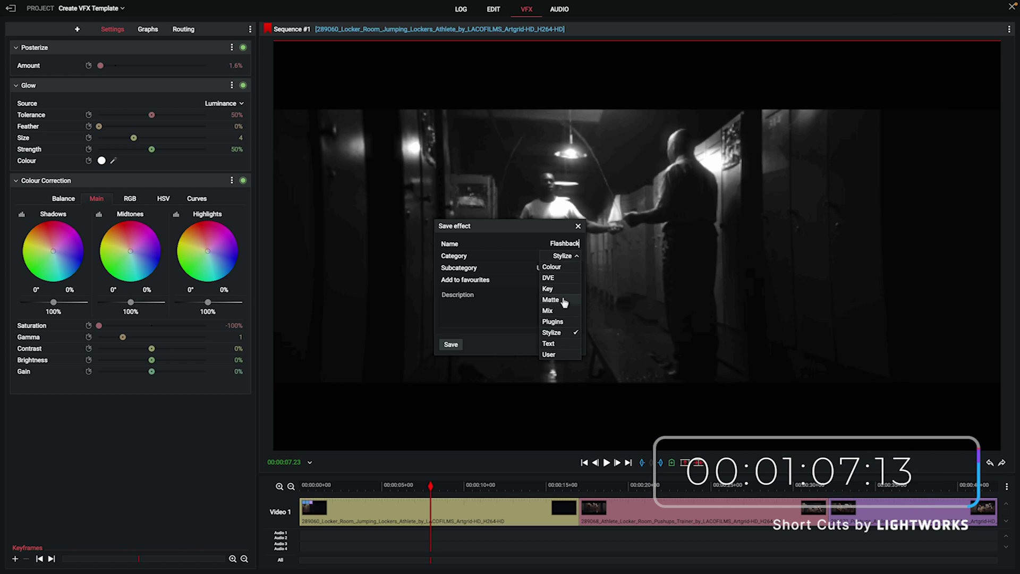
left_click(550, 355)
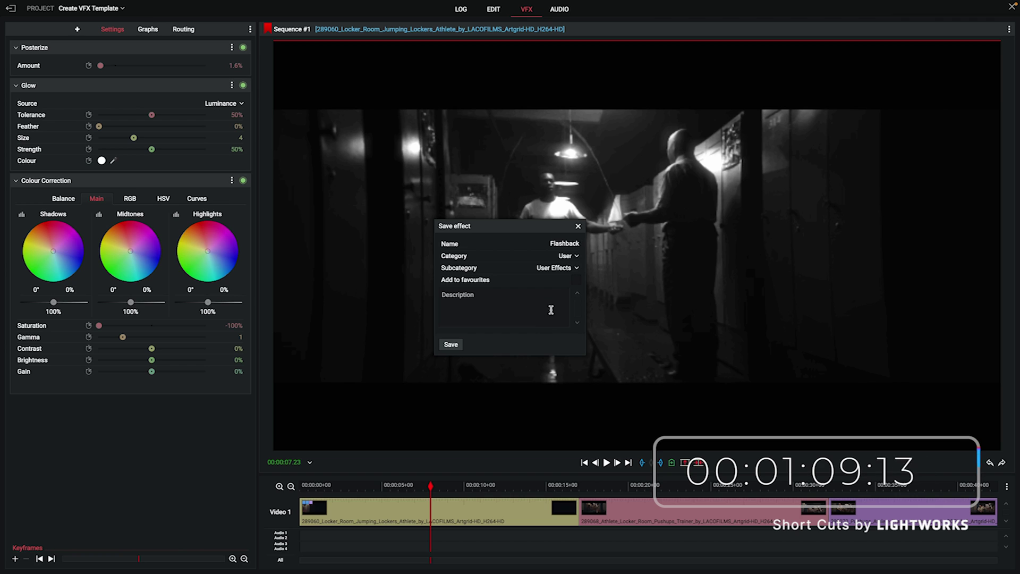
type("For some cool tr")
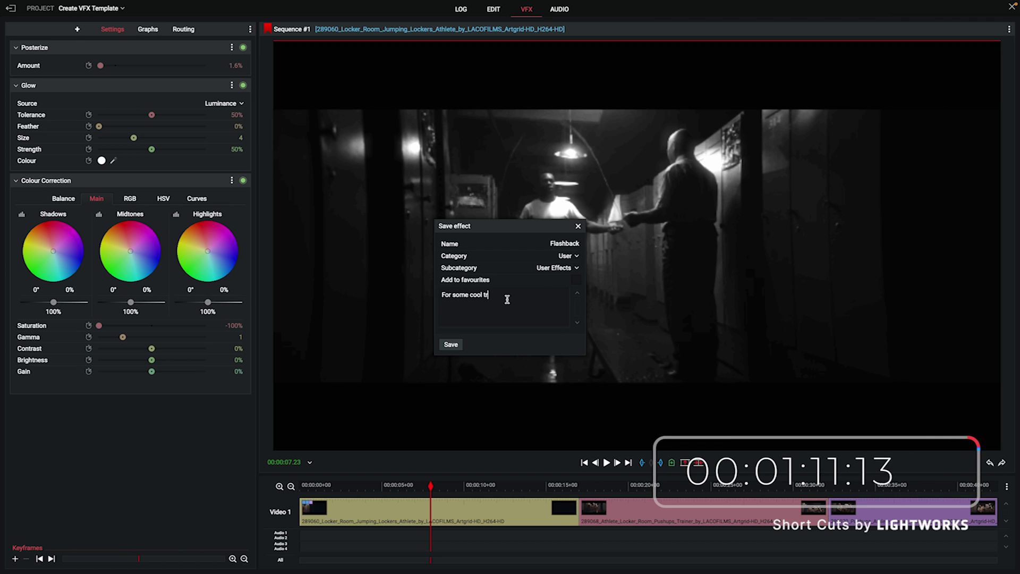
type("aining montage flashbacking")
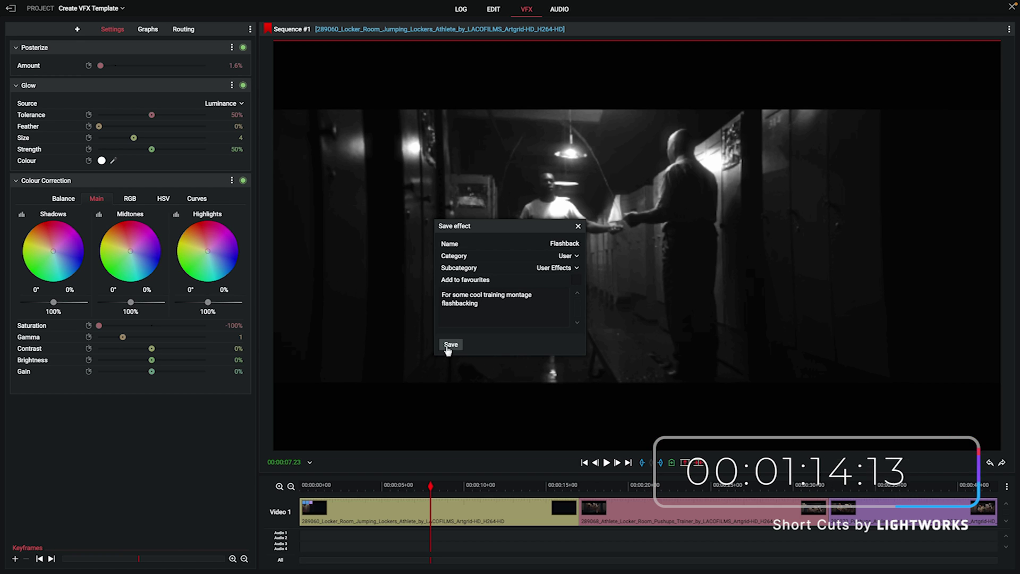
left_click(451, 346)
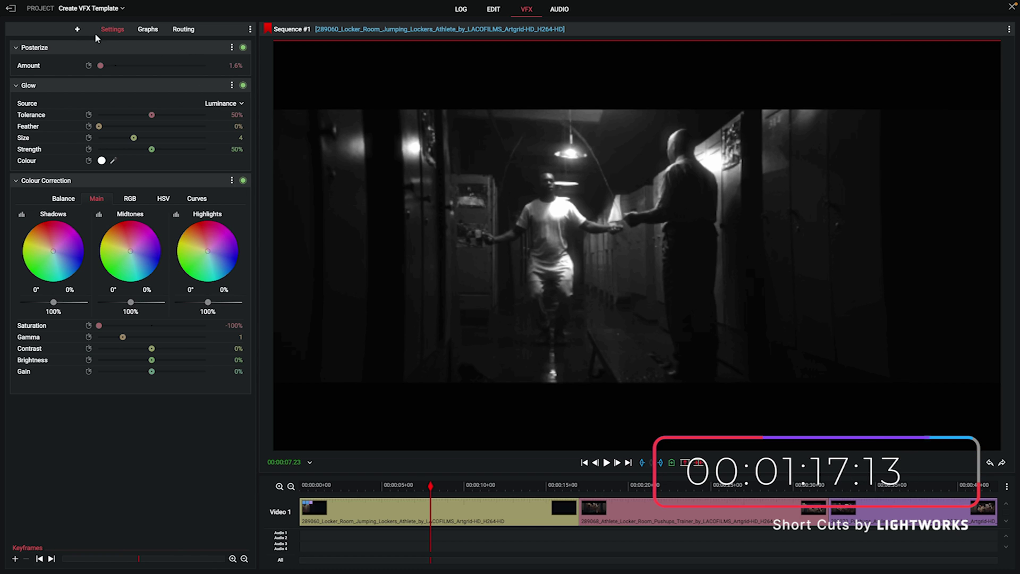
Apply the Flashback user effect to the second, push-ups clip
left_click(78, 29)
left_click(225, 47)
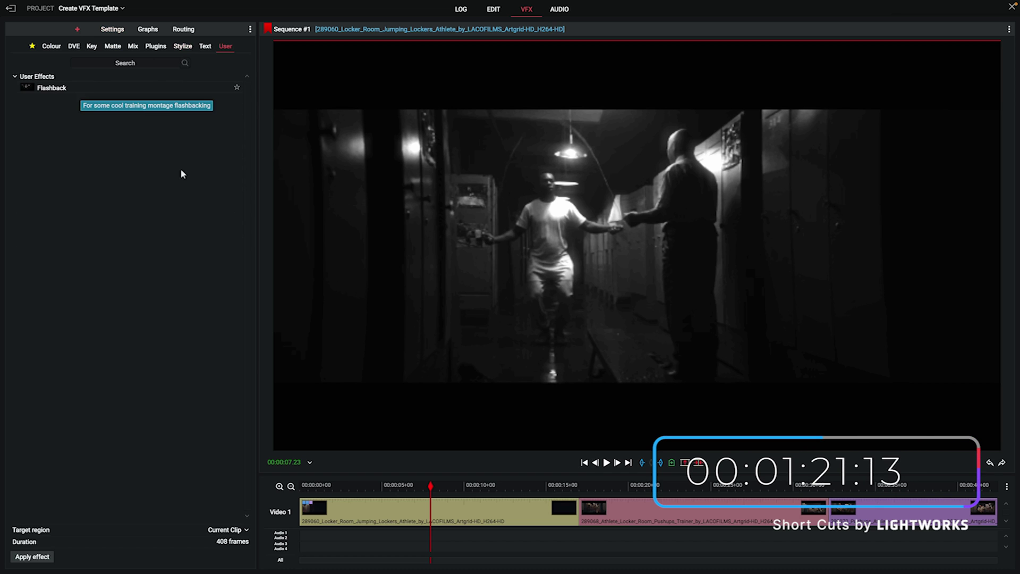
left_click(680, 487)
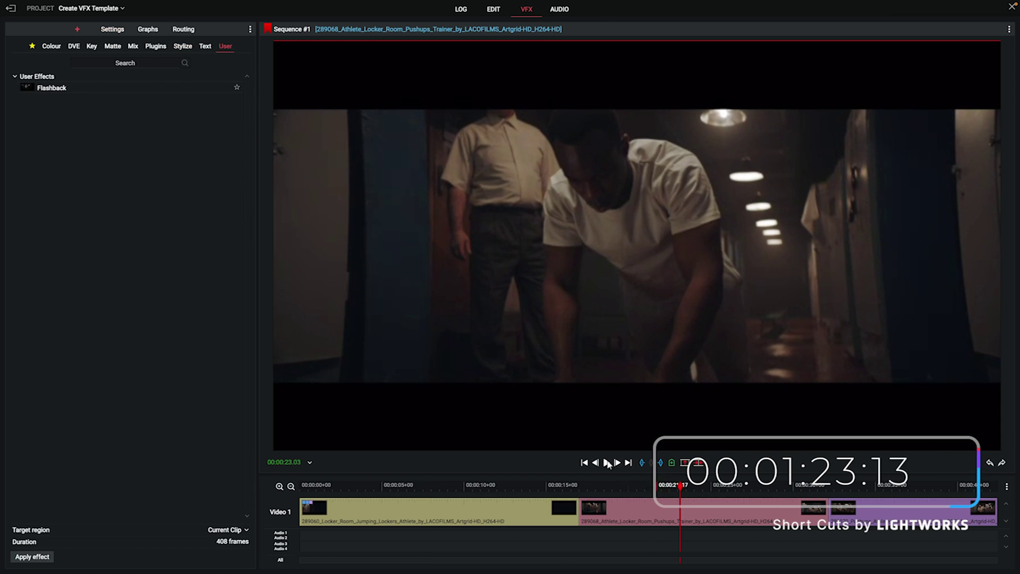
mouse_move(46, 92)
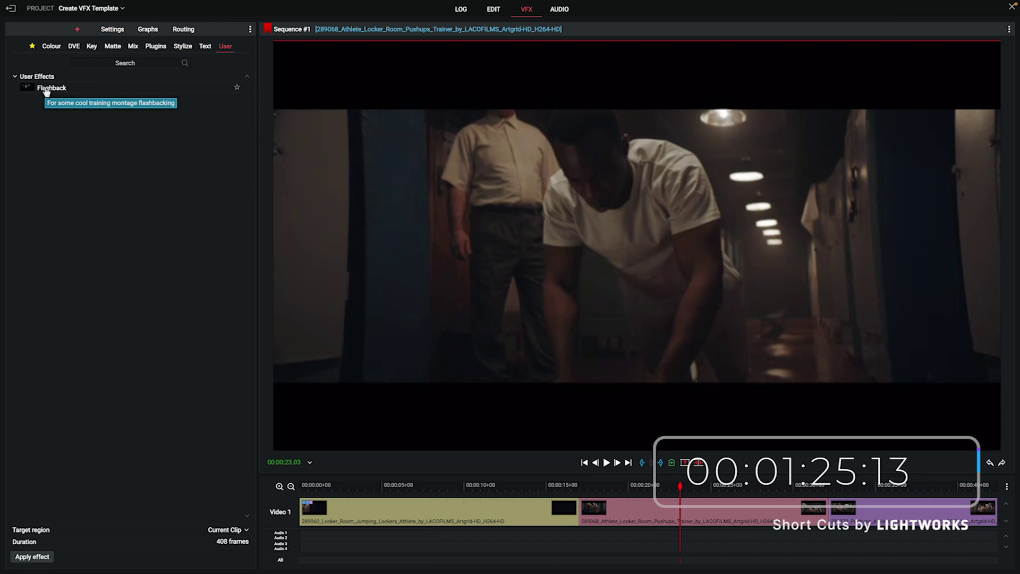
left_click_drag(45, 91, 632, 517)
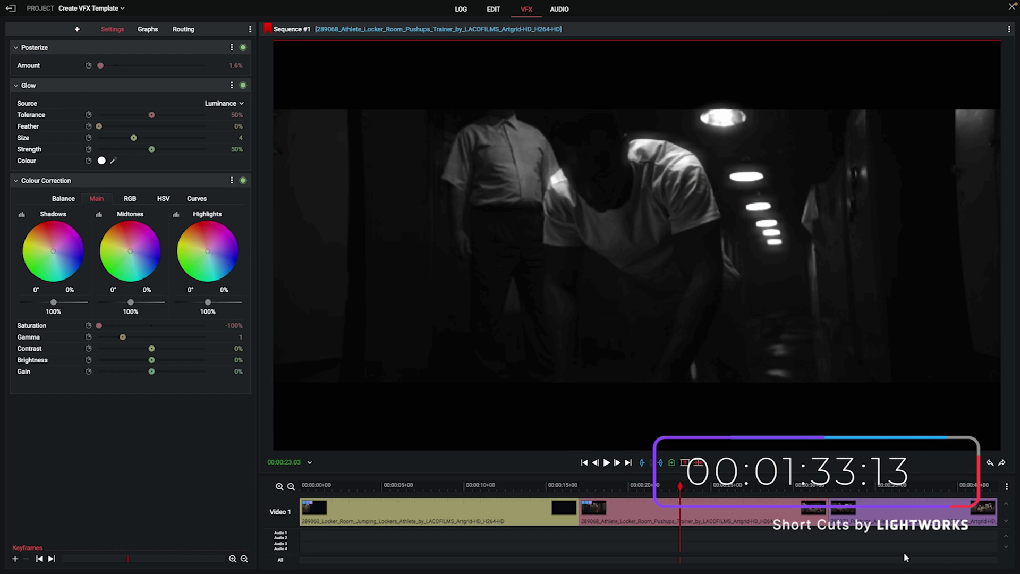
Select the third clip and apply the Flashback user effect to it
left_click(897, 487)
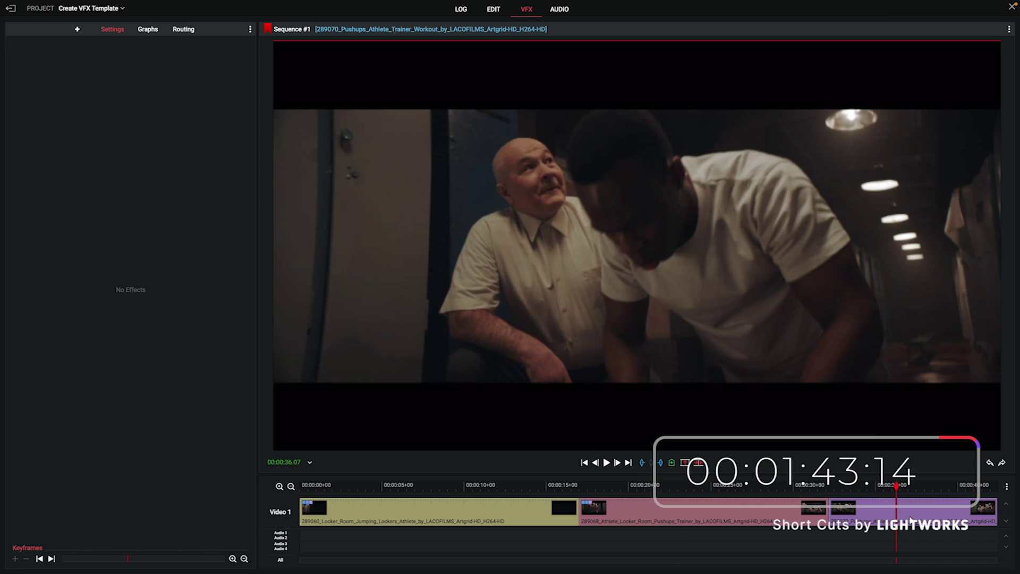
left_click(911, 520)
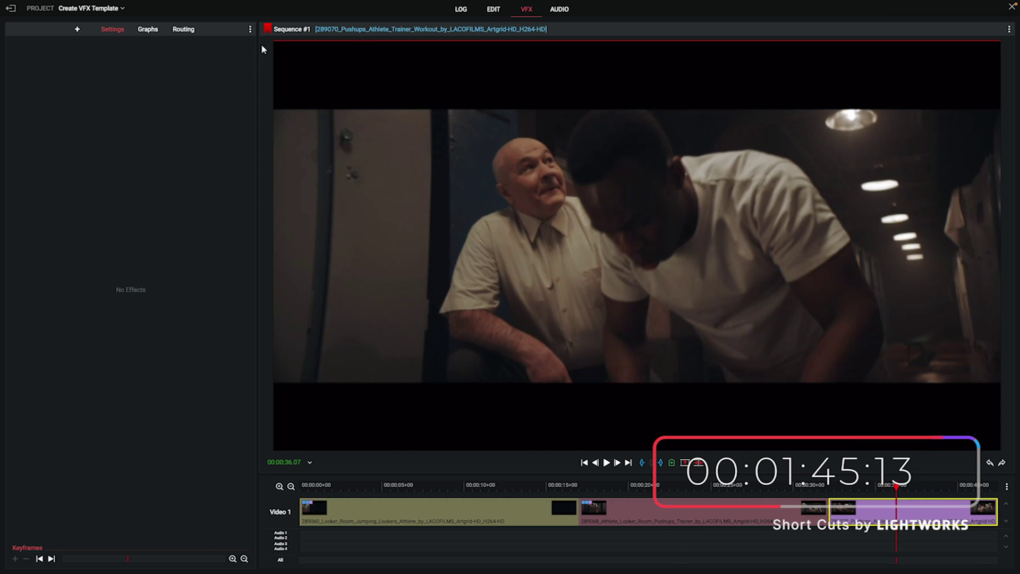
left_click(77, 30)
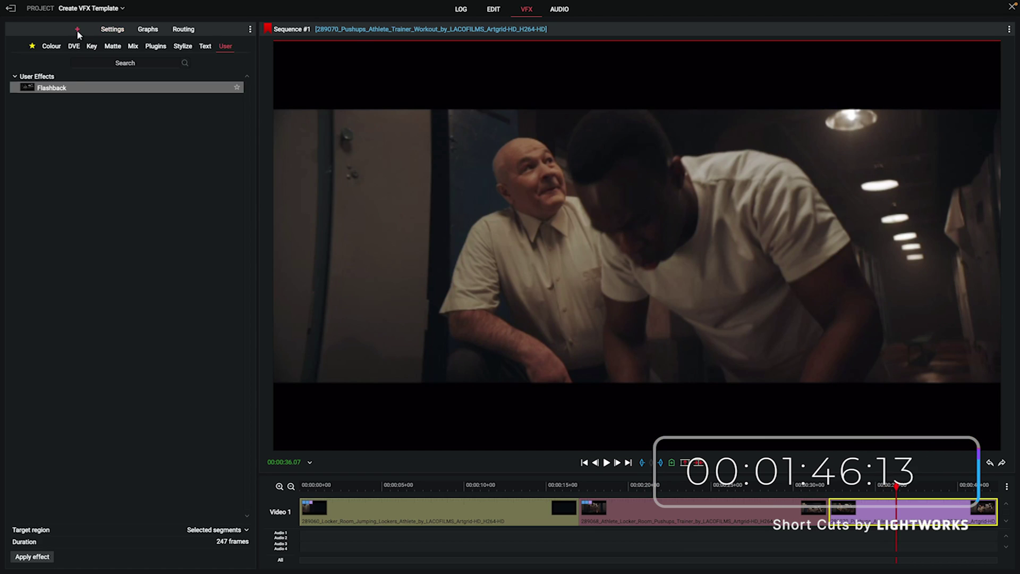
left_click(72, 93)
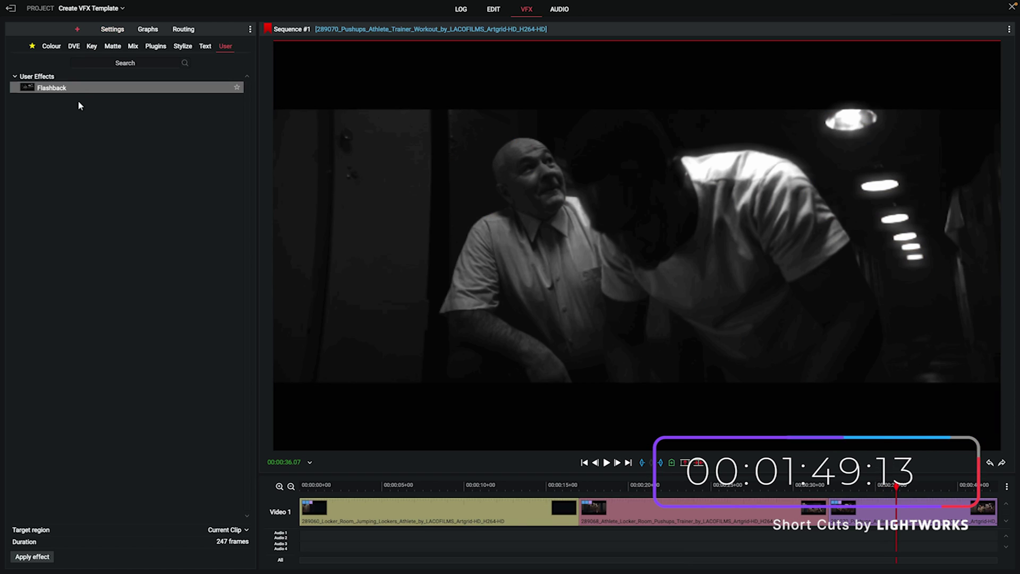